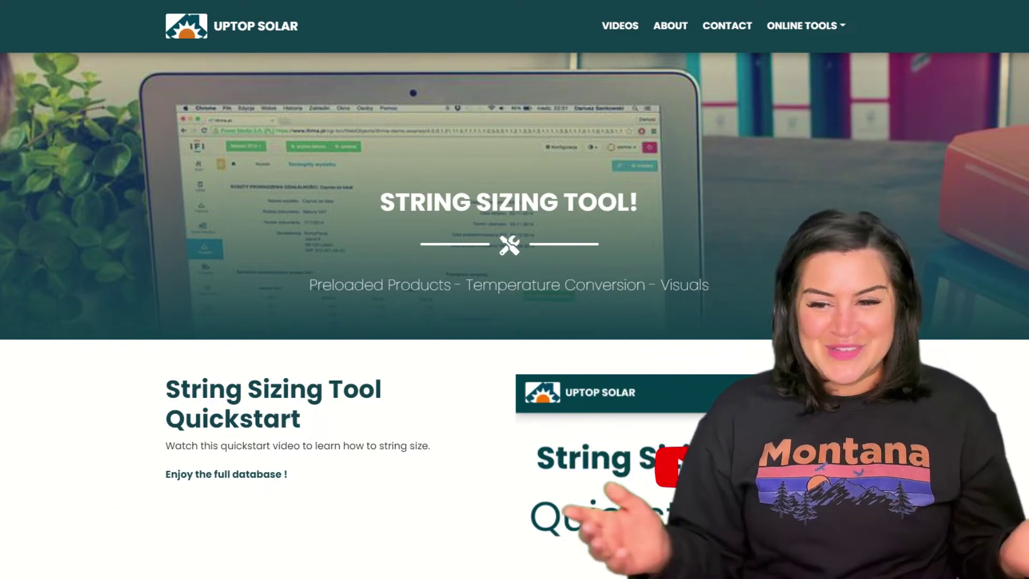
Step: Switch the system type to battery-based and set the battery system voltage to 48
{"action": "scroll", "coordinate": [195, 331], "scroll_direction": "down", "scroll_amount": 7}
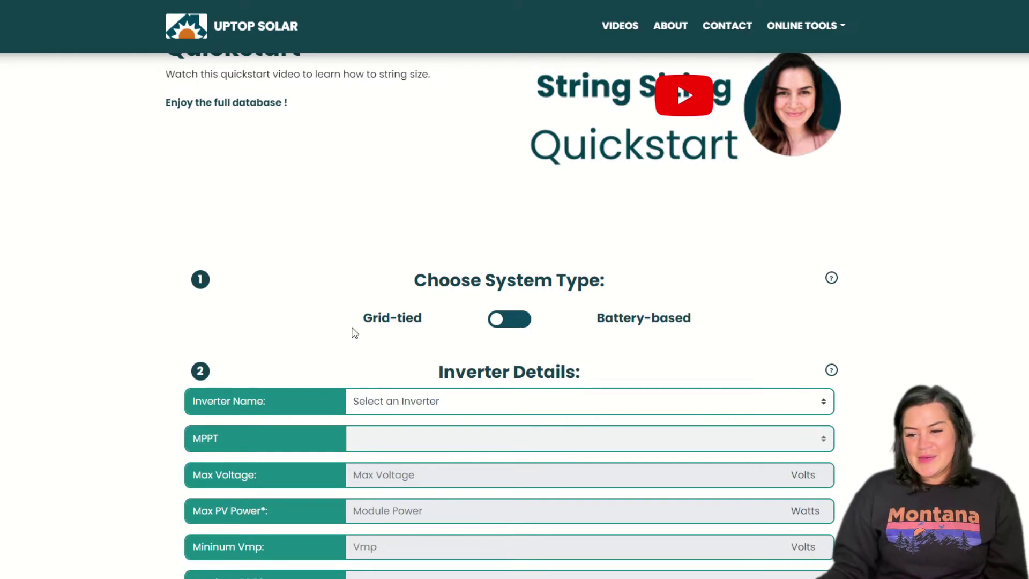
{"action": "left_click", "coordinate": [527, 320]}
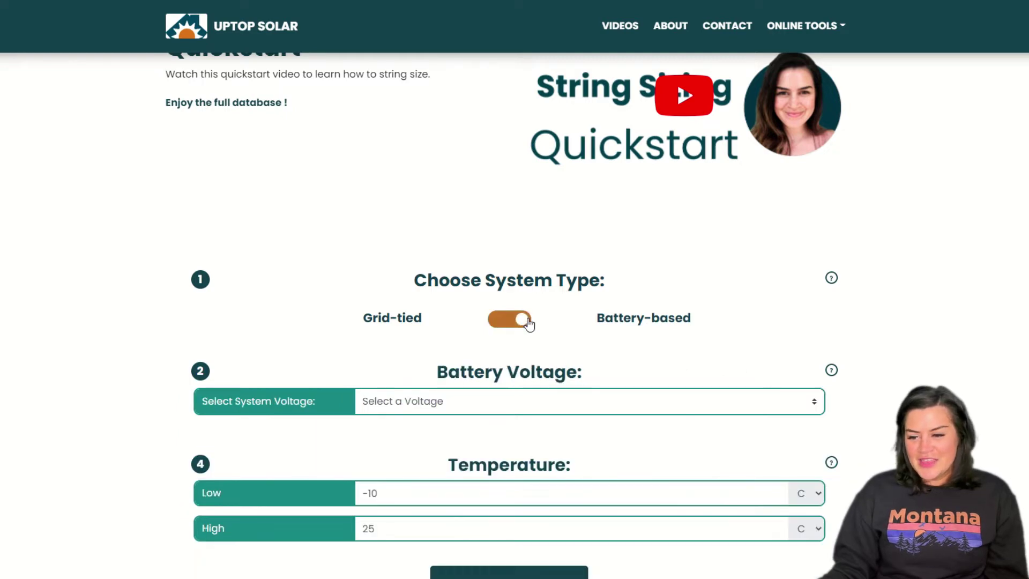
{"action": "scroll", "coordinate": [590, 384], "scroll_direction": "down", "scroll_amount": 1}
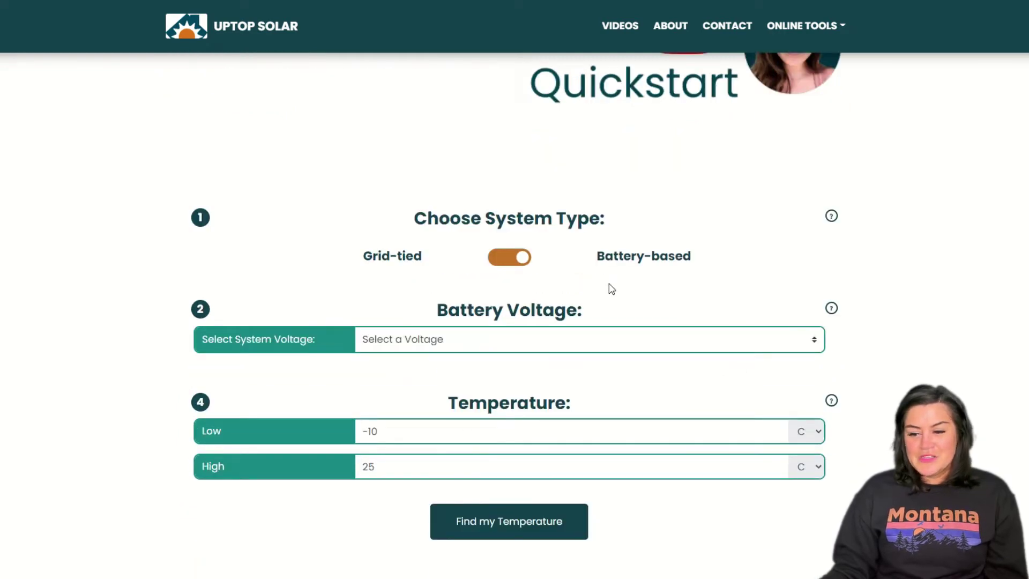
{"action": "left_click", "coordinate": [506, 342]}
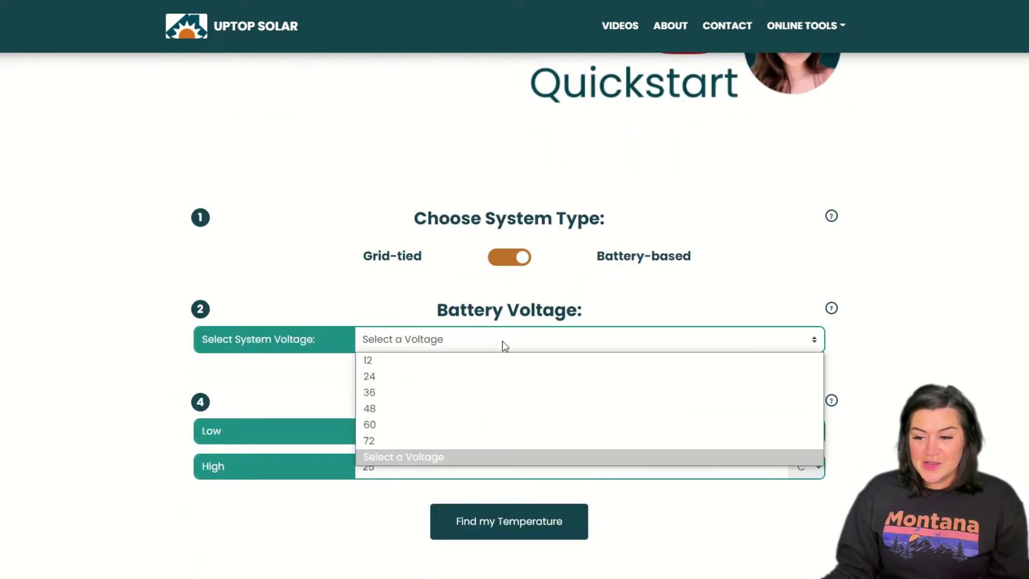
{"action": "left_click", "coordinate": [449, 409]}
Step: Choose the Victron Smart Solar MPPT 150-35 as the solar charger and view its specifications
{"action": "scroll", "coordinate": [535, 375], "scroll_direction": "down", "scroll_amount": 1}
{"action": "left_click", "coordinate": [534, 375]}
{"action": "left_click", "coordinate": [533, 375]}
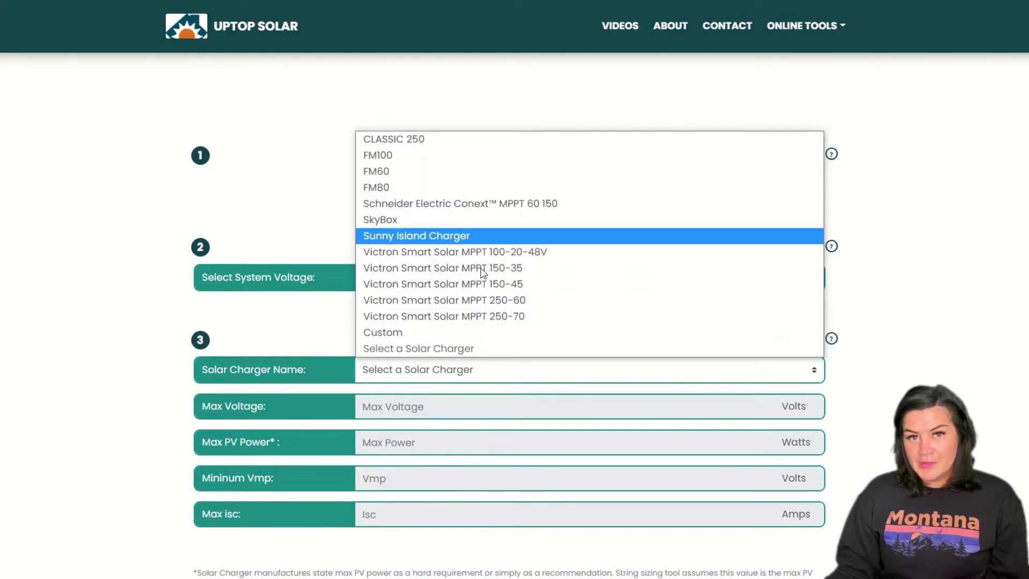
{"action": "left_click", "coordinate": [506, 269]}
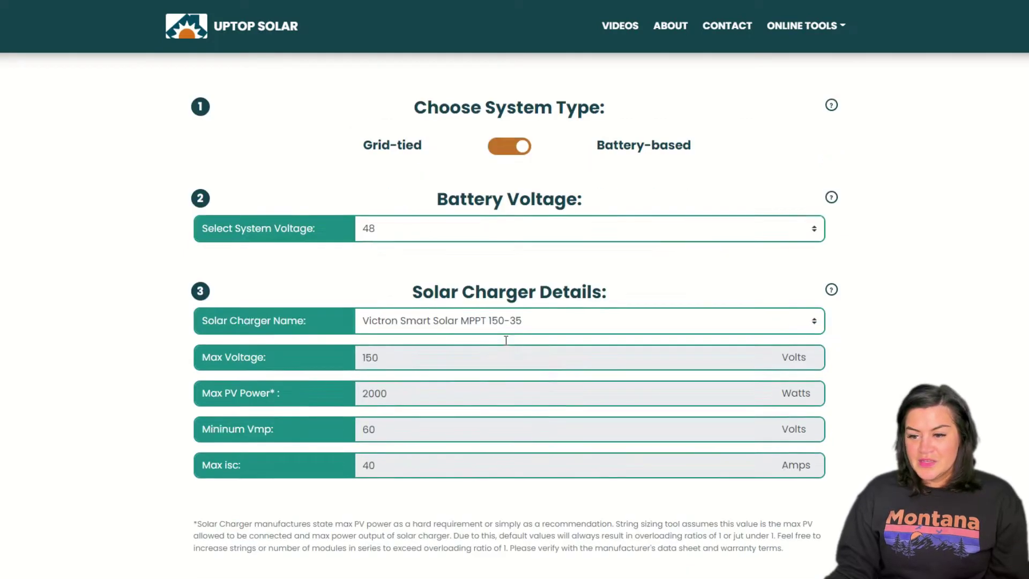
{"action": "scroll", "coordinate": [554, 324], "scroll_direction": "down", "scroll_amount": 2}
Step: Return the system type to grid-tied and choose the Fronius Primo 15.0-1 240 inverter
{"action": "scroll", "coordinate": [536, 338], "scroll_direction": "up", "scroll_amount": 5}
{"action": "scroll", "coordinate": [519, 343], "scroll_direction": "down", "scroll_amount": 1}
{"action": "left_click", "coordinate": [517, 323]}
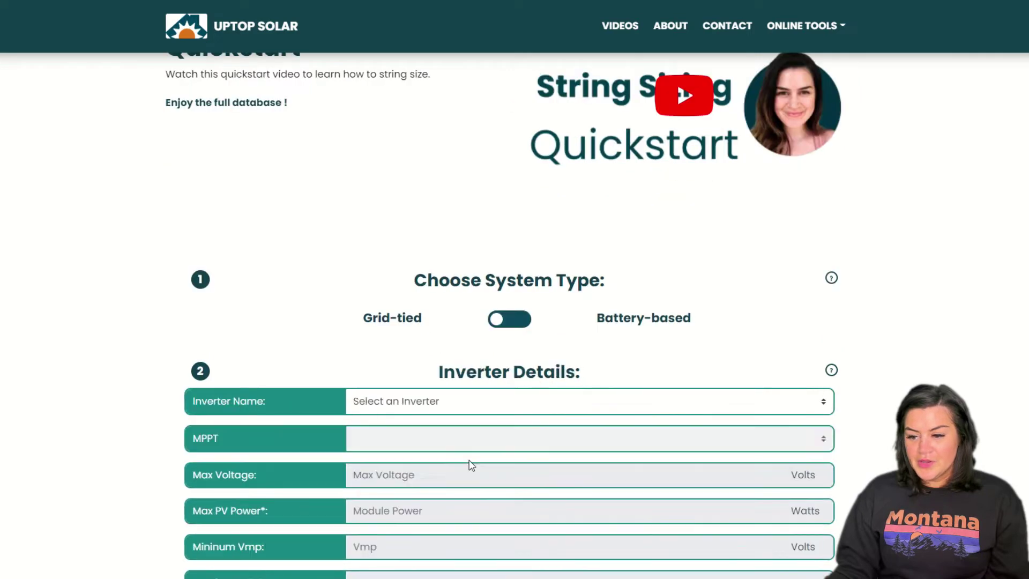
{"action": "left_click", "coordinate": [469, 408]}
{"action": "scroll", "coordinate": [501, 376], "scroll_direction": "down", "scroll_amount": 3}
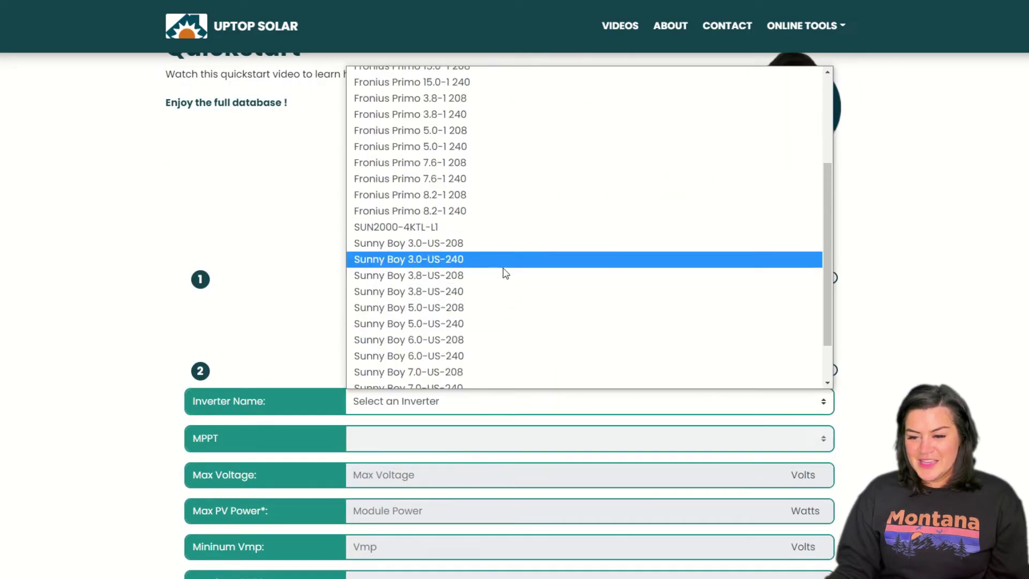
{"action": "left_click", "coordinate": [457, 85]}
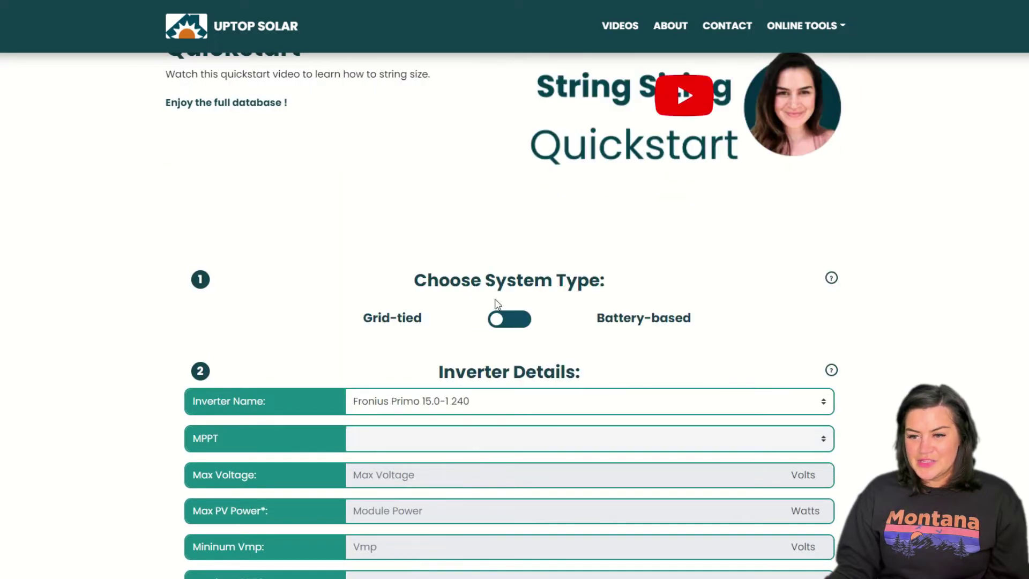
Step: Set the inverter's number of MPPTs to 2 and review its filled-in electrical limits
{"action": "scroll", "coordinate": [494, 302], "scroll_direction": "down", "scroll_amount": 2}
{"action": "left_click", "coordinate": [435, 324]}
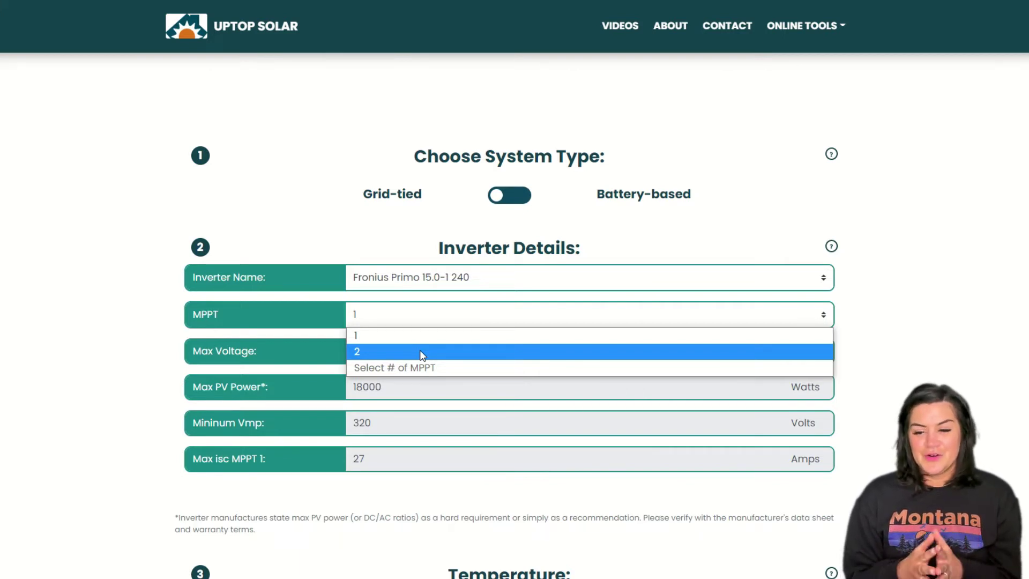
{"action": "left_click", "coordinate": [422, 352]}
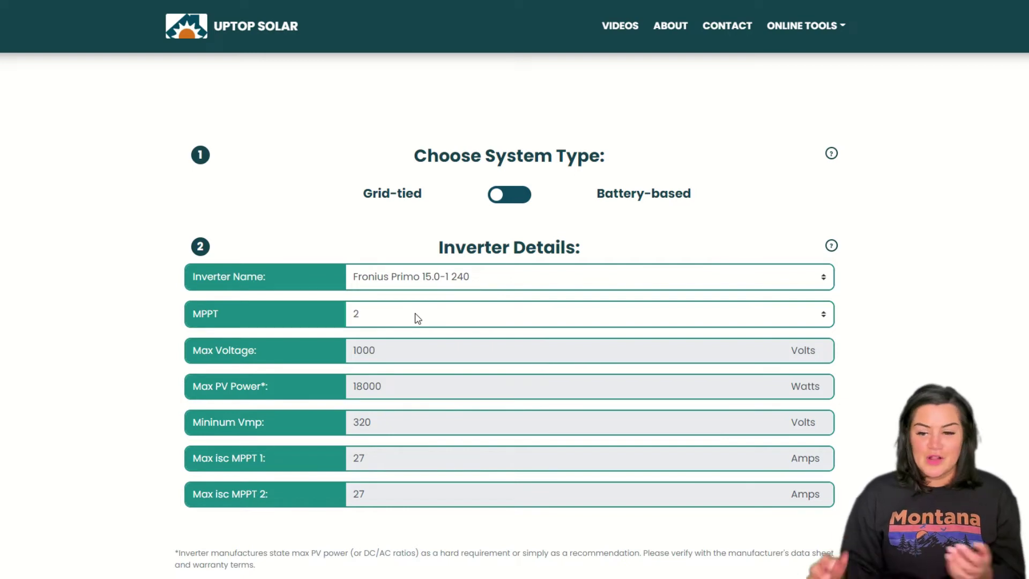
{"action": "scroll", "coordinate": [417, 318], "scroll_direction": "down", "scroll_amount": 1}
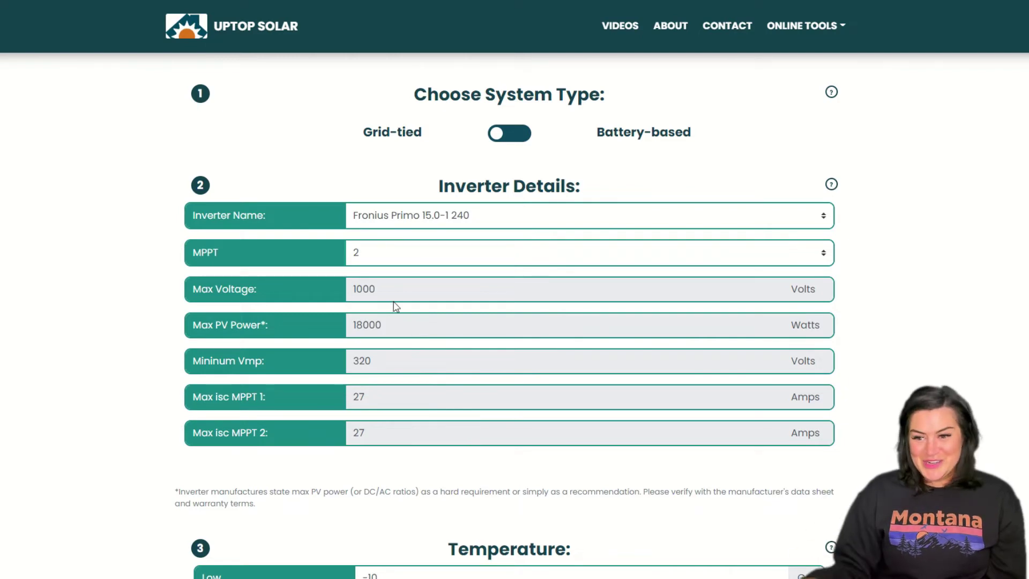
{"action": "scroll", "coordinate": [468, 450], "scroll_direction": "down", "scroll_amount": 6}
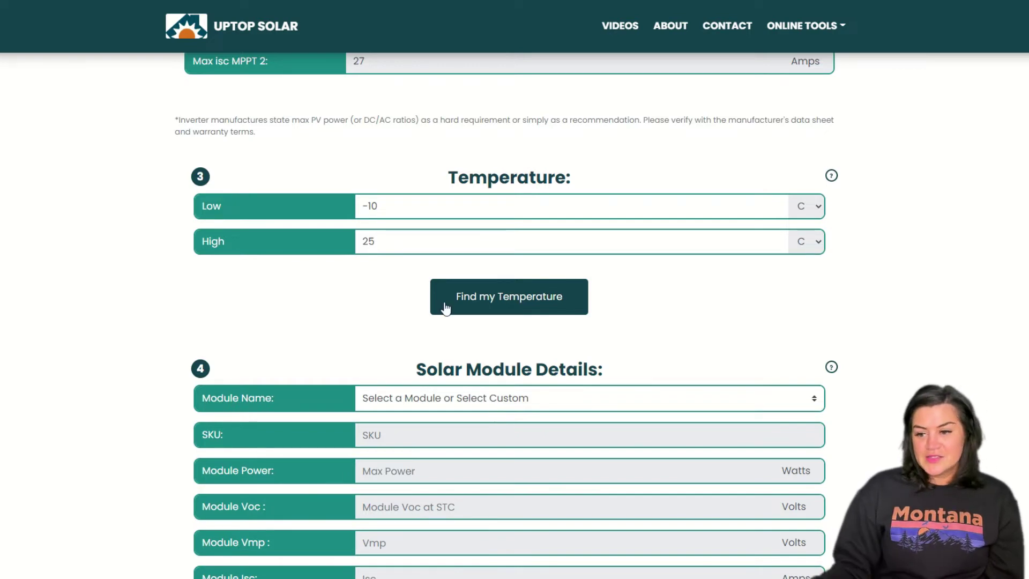
{"action": "scroll", "coordinate": [439, 300], "scroll_direction": "up", "scroll_amount": 5}
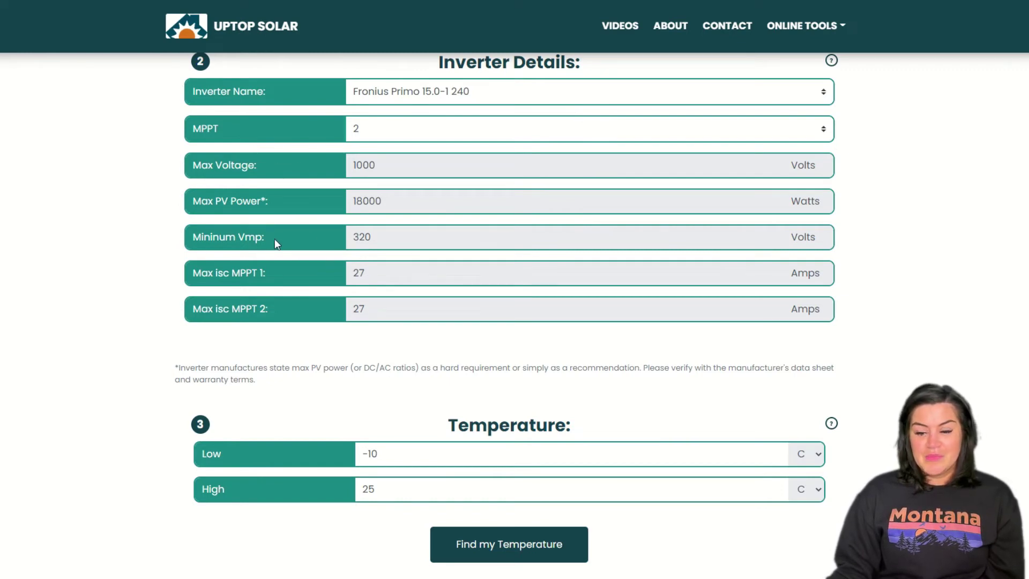
Step: Open the temperature-by-location lookup and choose United States as the country and Montana as the state
{"action": "scroll", "coordinate": [524, 452], "scroll_direction": "down", "scroll_amount": 1}
{"action": "left_click", "coordinate": [549, 495]}
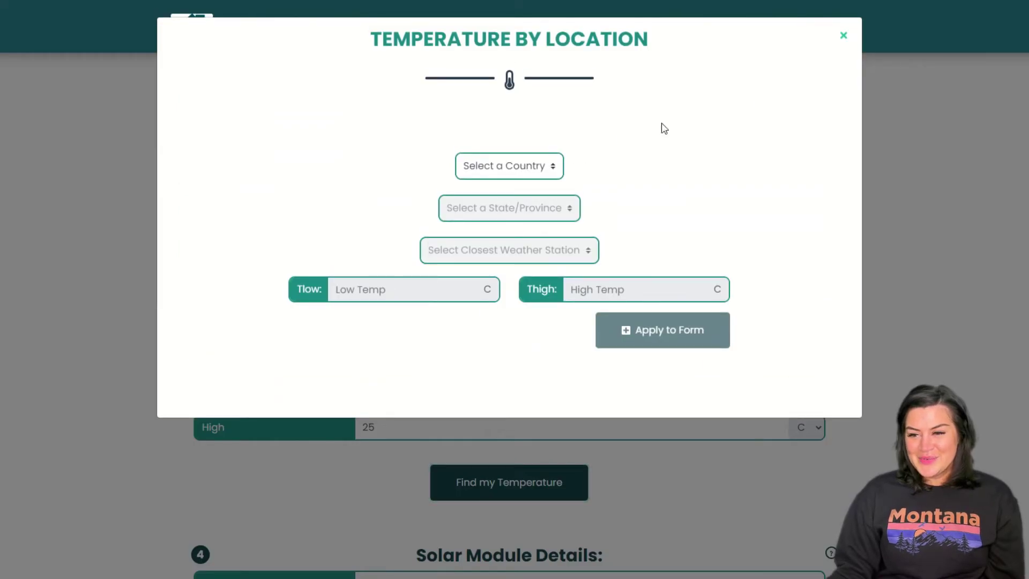
{"action": "left_click", "coordinate": [536, 170]}
{"action": "left_click", "coordinate": [527, 202]}
{"action": "left_click", "coordinate": [530, 214]}
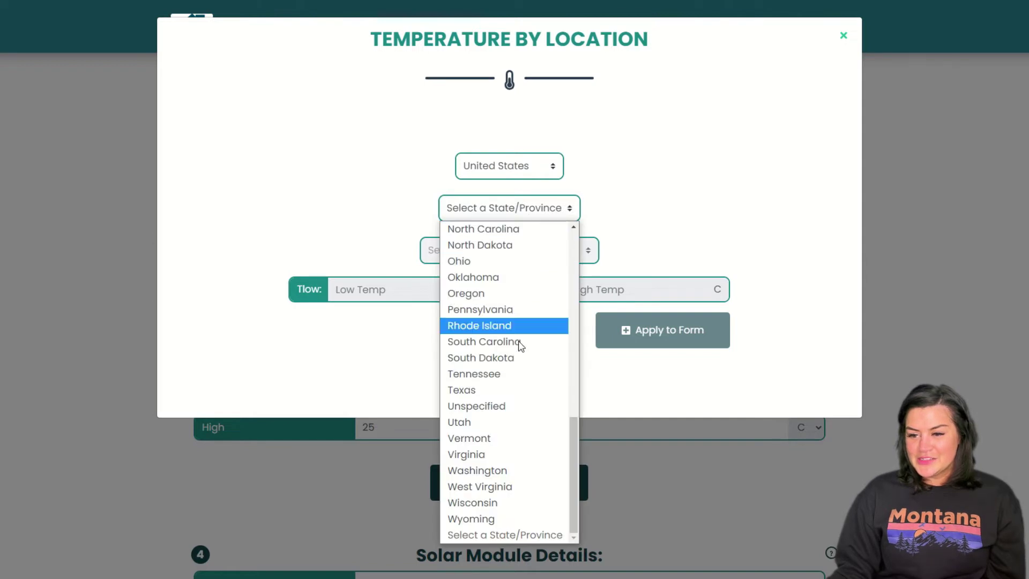
{"action": "scroll", "coordinate": [529, 420], "scroll_direction": "up", "scroll_amount": 6}
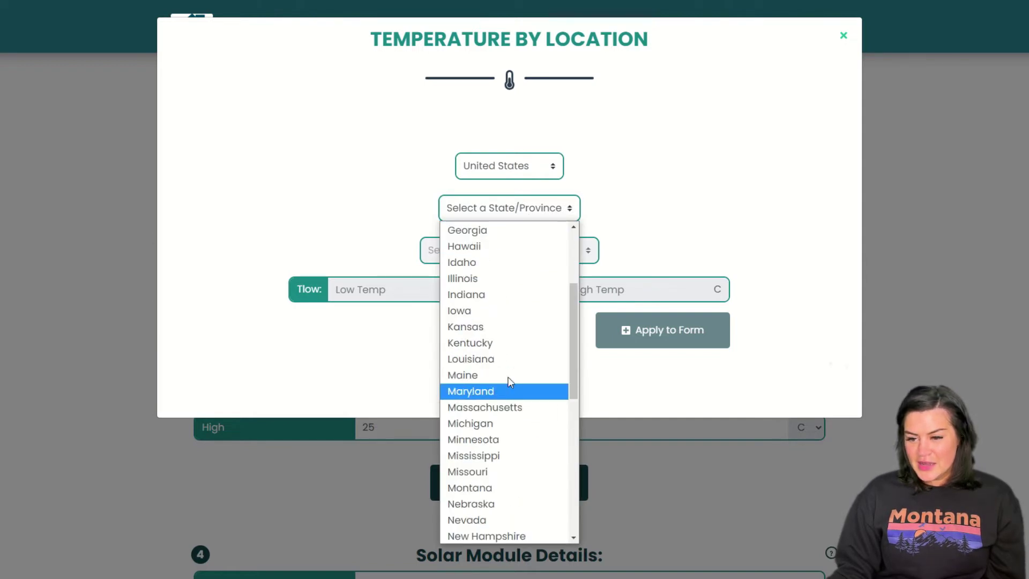
{"action": "left_click", "coordinate": [493, 486]}
Step: Select a nearby Montana weather station and apply its low and high temperatures to the form
{"action": "left_click", "coordinate": [511, 253]}
{"action": "scroll", "coordinate": [491, 328], "scroll_direction": "up", "scroll_amount": 3}
{"action": "left_click", "coordinate": [486, 322]}
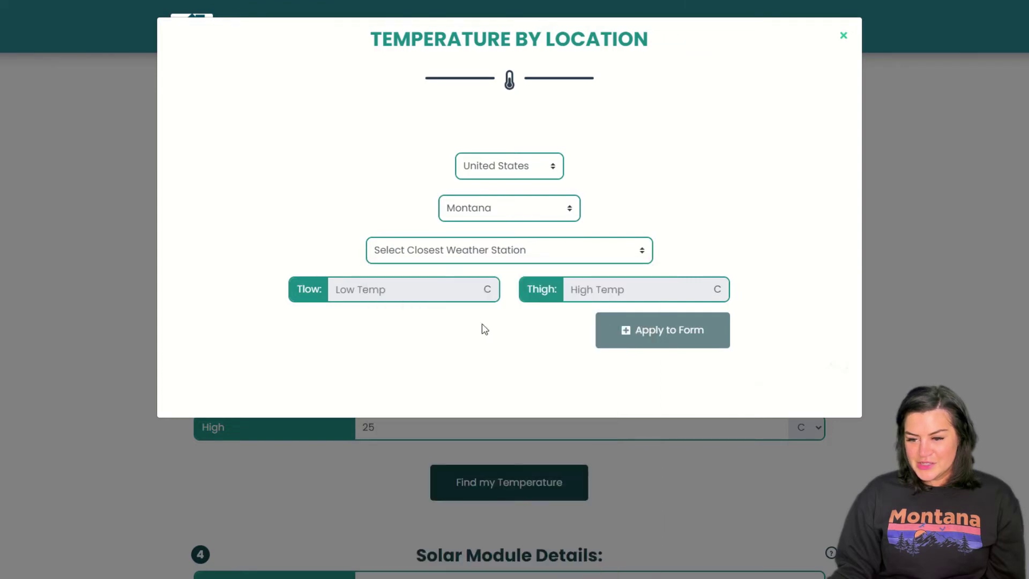
{"action": "left_click", "coordinate": [638, 338]}
{"action": "scroll", "coordinate": [557, 306], "scroll_direction": "down", "scroll_amount": 2}
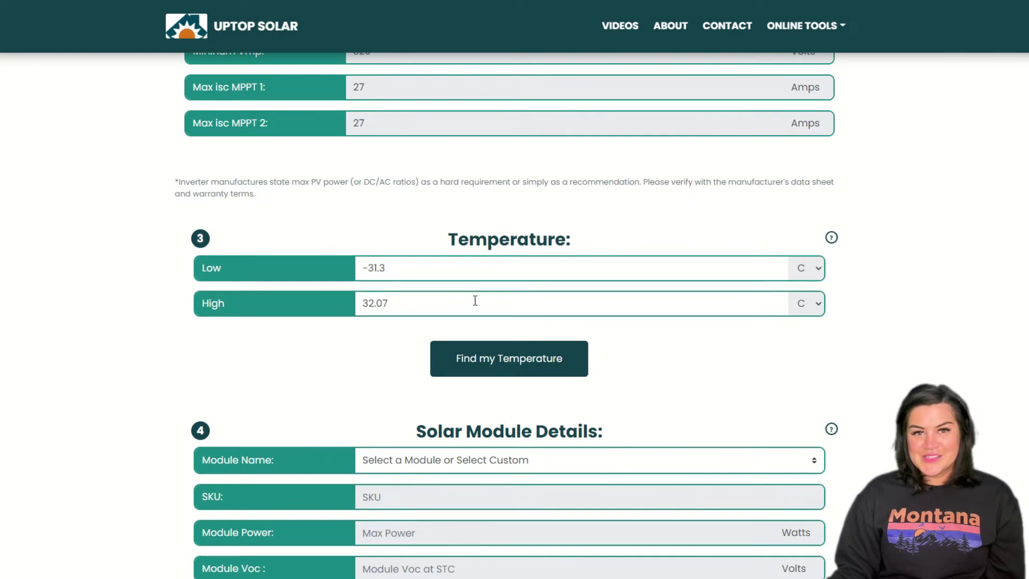
Step: Choose Astronergy 305W as the solar module
{"action": "scroll", "coordinate": [501, 315], "scroll_direction": "down", "scroll_amount": 3}
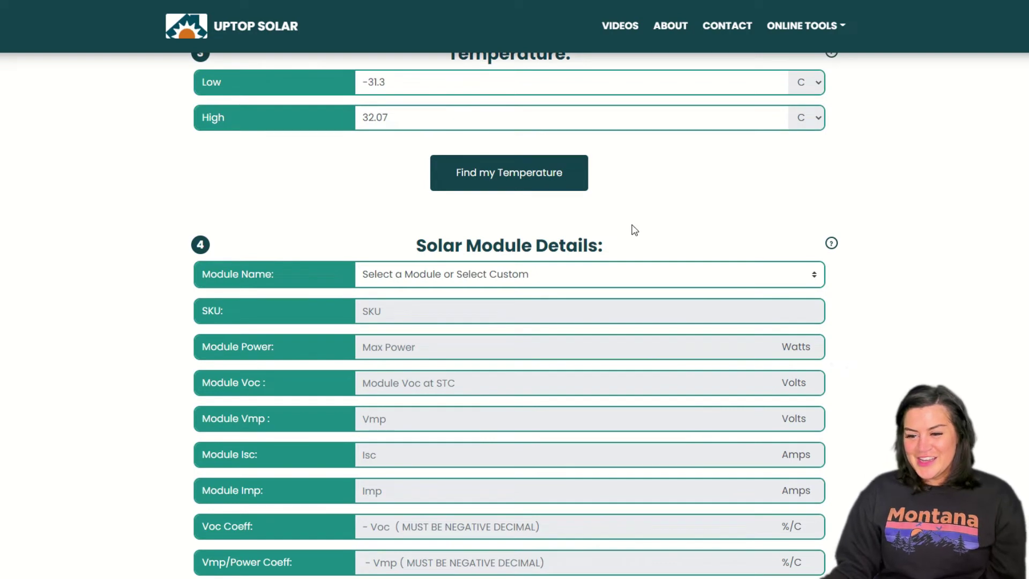
{"action": "left_click", "coordinate": [552, 275]}
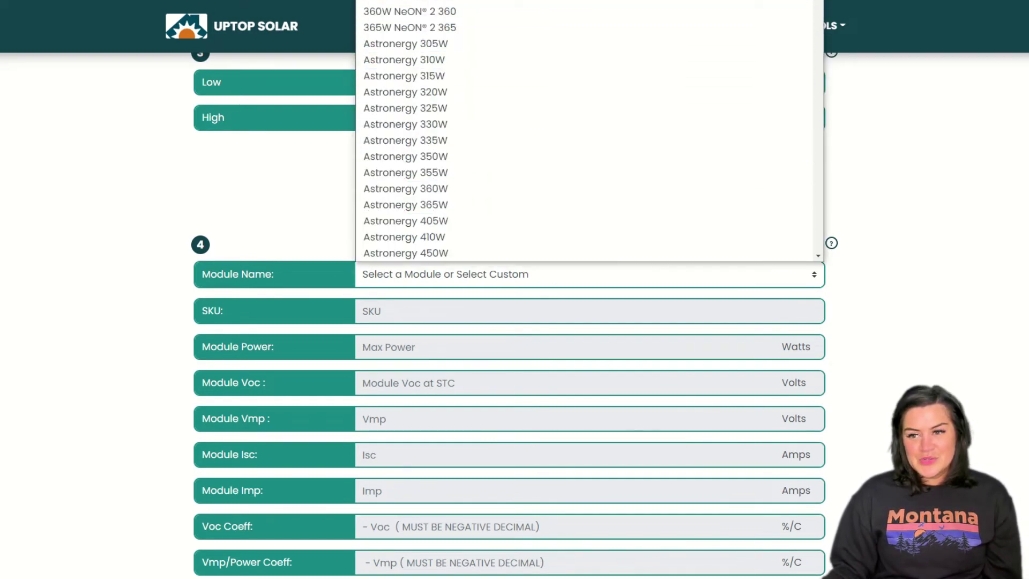
{"action": "left_click", "coordinate": [405, 41]}
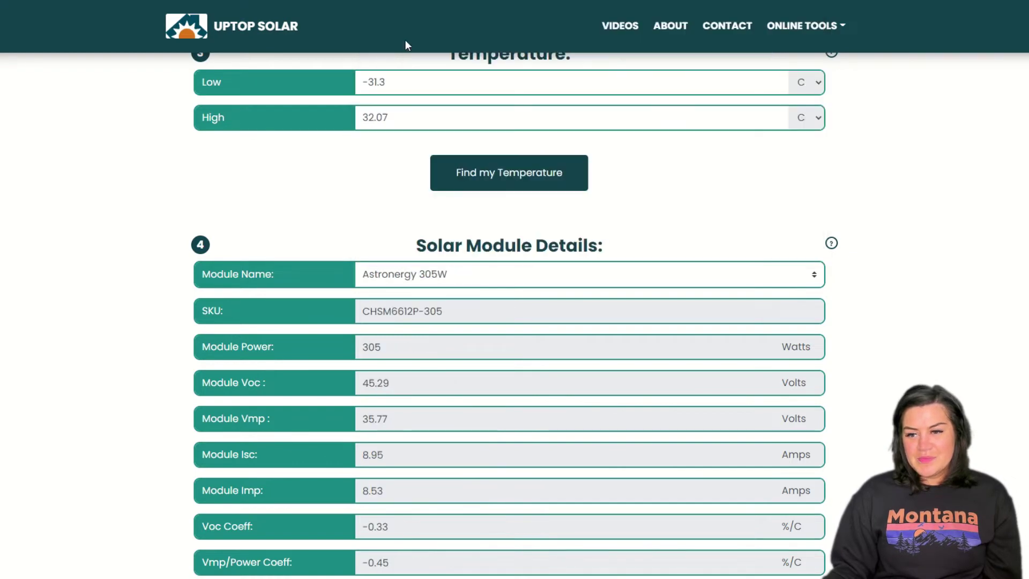
Step: Change the module to Custom to unlock its specifications, and view the mV/C to %/C converter without entering values
{"action": "left_click", "coordinate": [432, 275]}
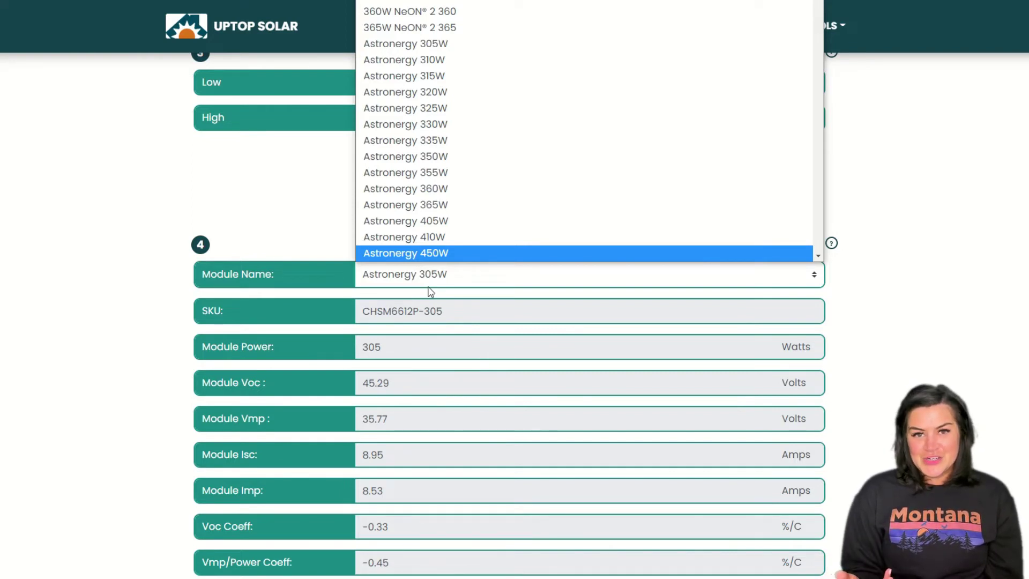
{"action": "left_click", "coordinate": [412, 2]}
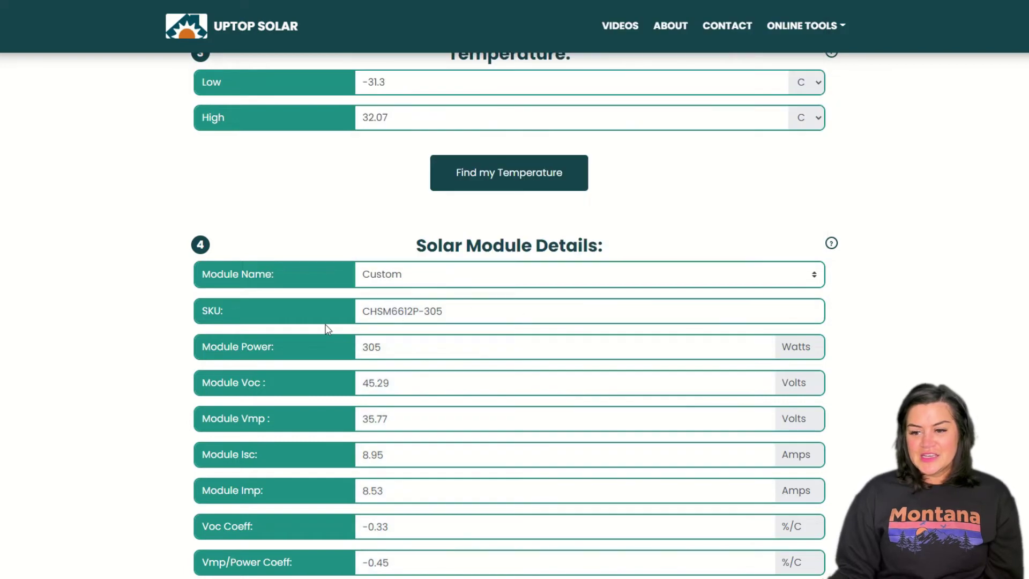
{"action": "scroll", "coordinate": [361, 340], "scroll_direction": "down", "scroll_amount": 3}
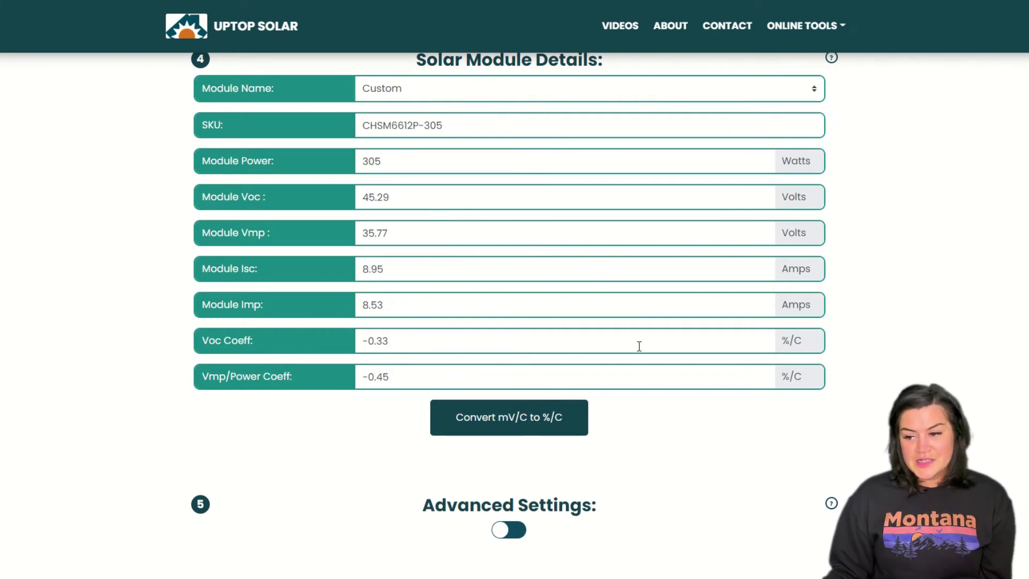
{"action": "left_click", "coordinate": [502, 429]}
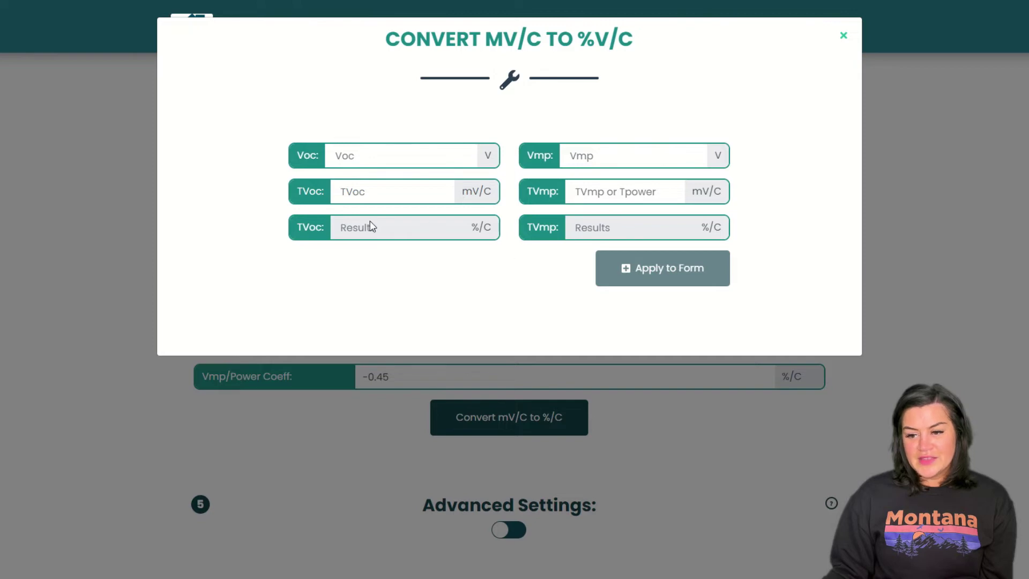
{"action": "left_click", "coordinate": [843, 36]}
Step: Restore the solar module selection to Astronergy 305W
{"action": "scroll", "coordinate": [444, 300], "scroll_direction": "up", "scroll_amount": 3}
{"action": "left_click", "coordinate": [423, 273]}
{"action": "left_click", "coordinate": [424, 43]}
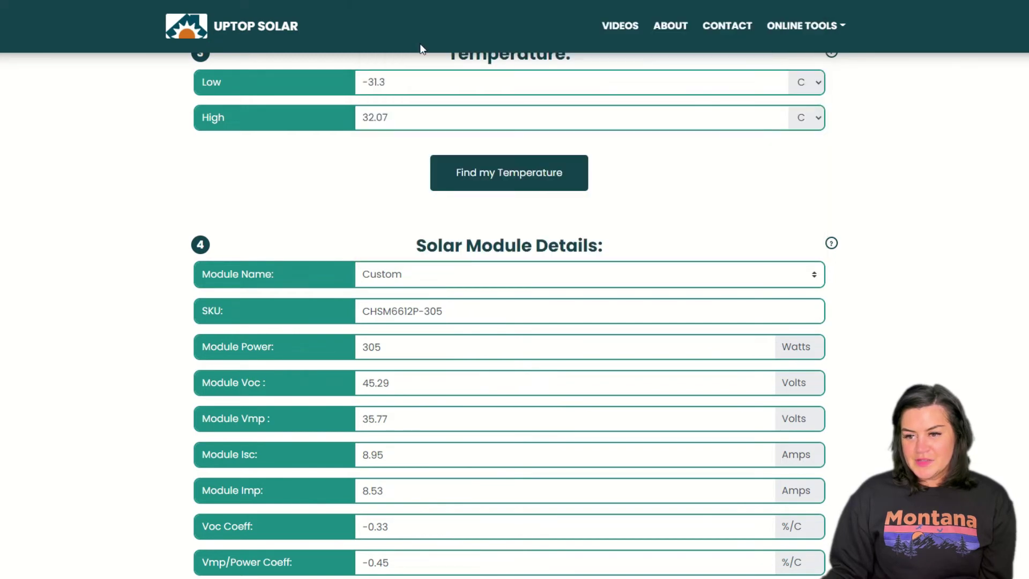
Step: Enable the advanced settings and raise the target overloading ratio slightly
{"action": "scroll", "coordinate": [595, 353], "scroll_direction": "down", "scroll_amount": 3}
{"action": "scroll", "coordinate": [572, 325], "scroll_direction": "down", "scroll_amount": 5}
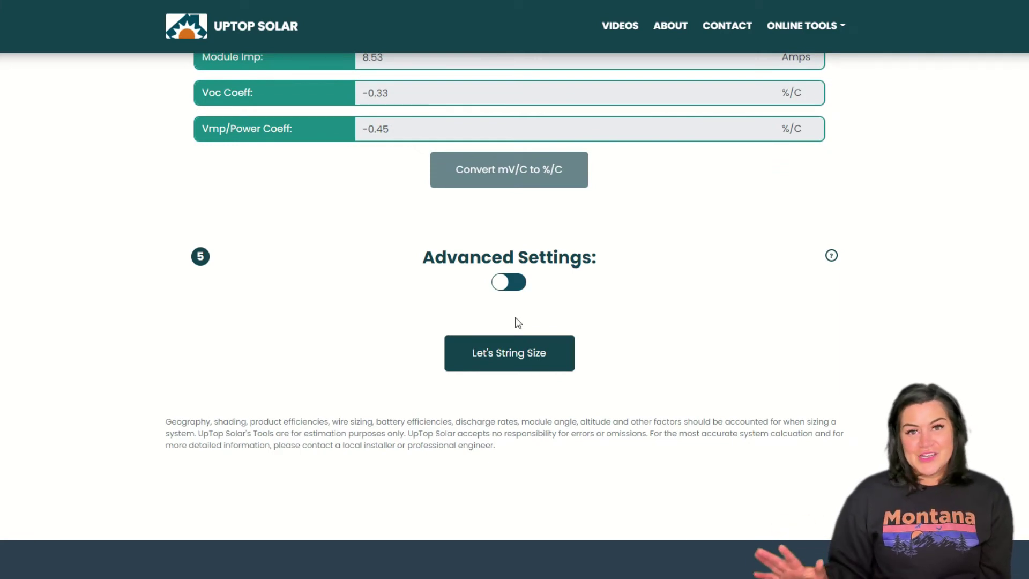
{"action": "left_click", "coordinate": [500, 282]}
{"action": "scroll", "coordinate": [498, 308], "scroll_direction": "down", "scroll_amount": 1}
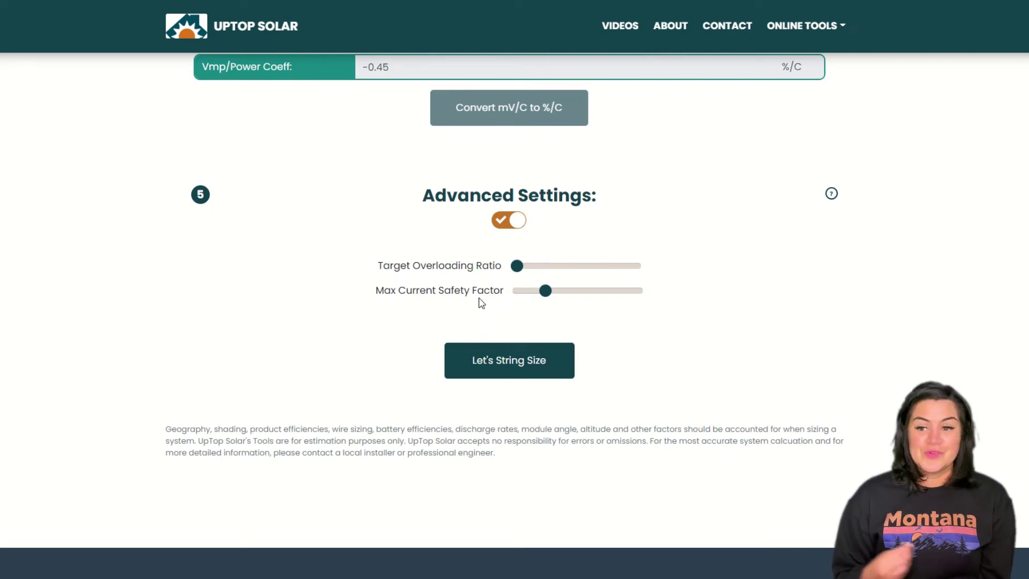
{"action": "mouse_move", "coordinate": [518, 269]}
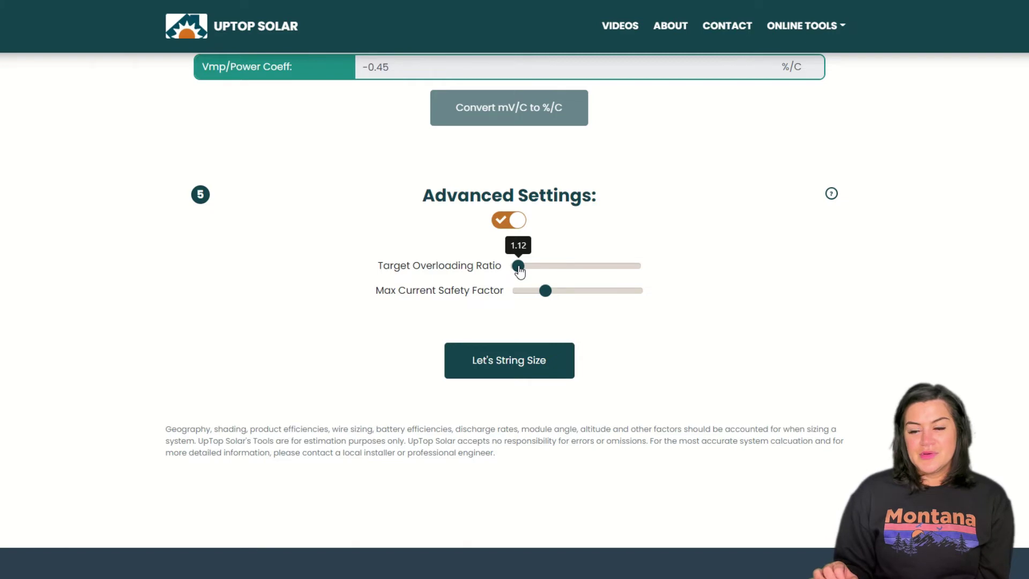
{"action": "left_click_drag", "start_coordinate": [518, 271], "coordinate": [523, 274]}
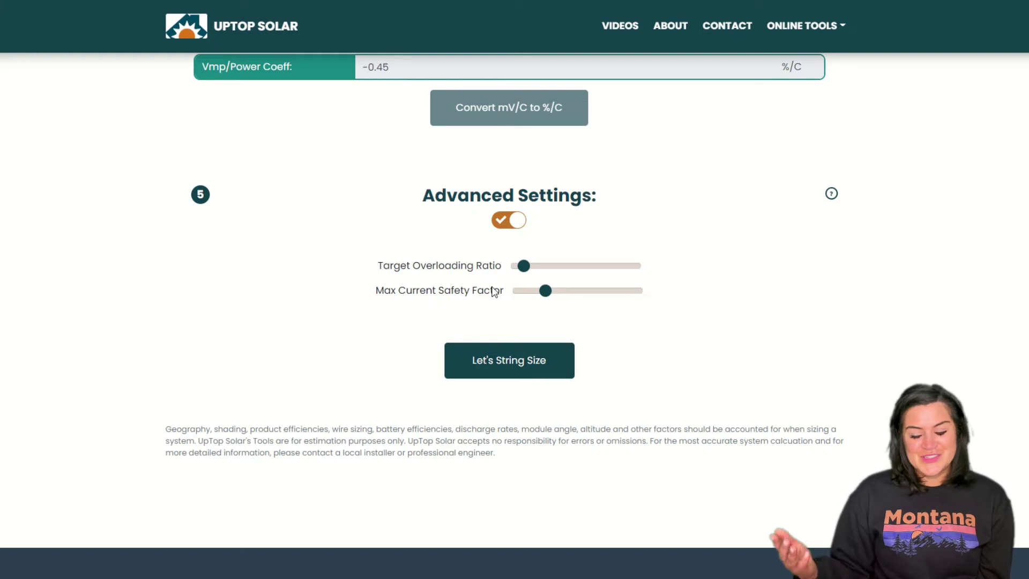
Step: Try a slightly higher max current safety factor and return it to 1.25
{"action": "mouse_move", "coordinate": [546, 295]}
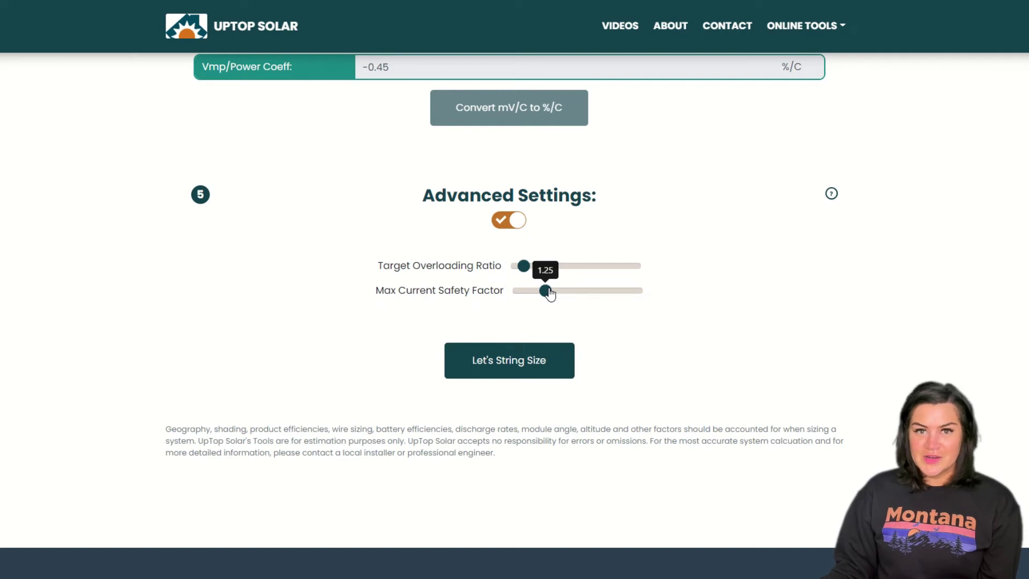
{"action": "left_click", "coordinate": [549, 293]}
{"action": "left_click_drag", "start_coordinate": [550, 296], "coordinate": [558, 301]}
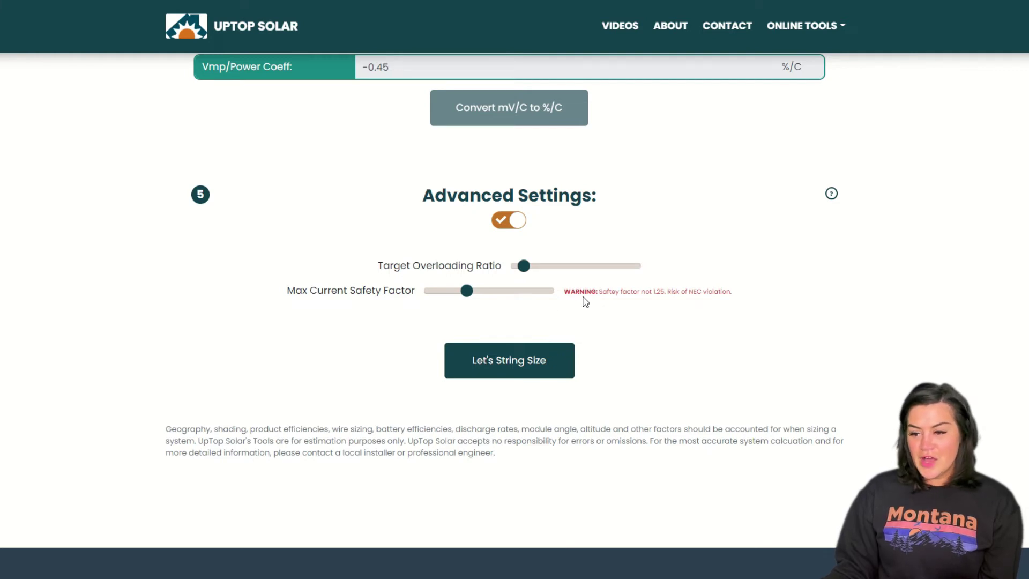
{"action": "left_click_drag", "start_coordinate": [475, 297], "coordinate": [459, 298]}
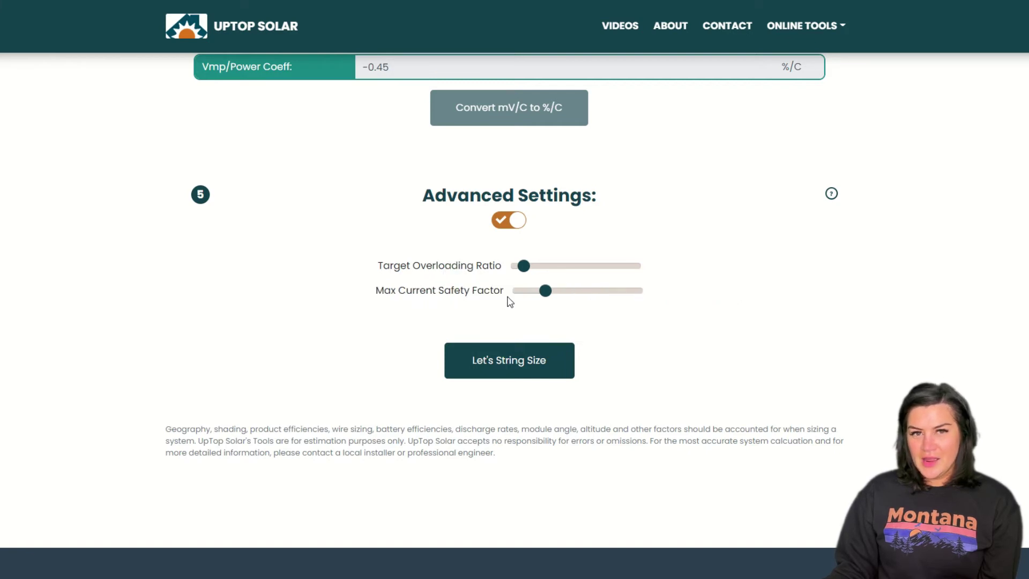
{"action": "mouse_move", "coordinate": [532, 289]}
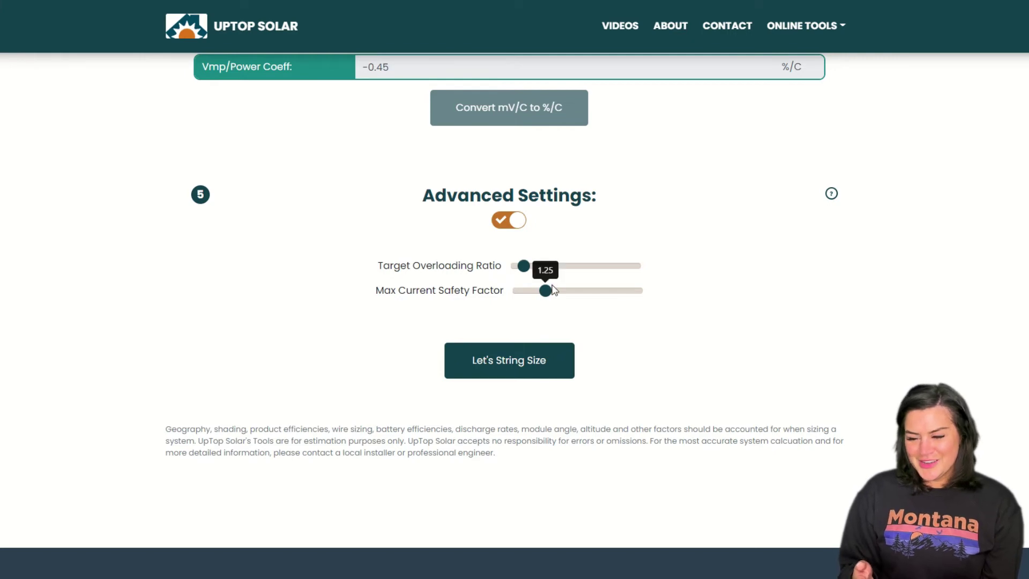
Step: Run the string sizing calculation and review the MPPT 1, MPPT 2 and system summary results
{"action": "scroll", "coordinate": [531, 282], "scroll_direction": "down", "scroll_amount": 1}
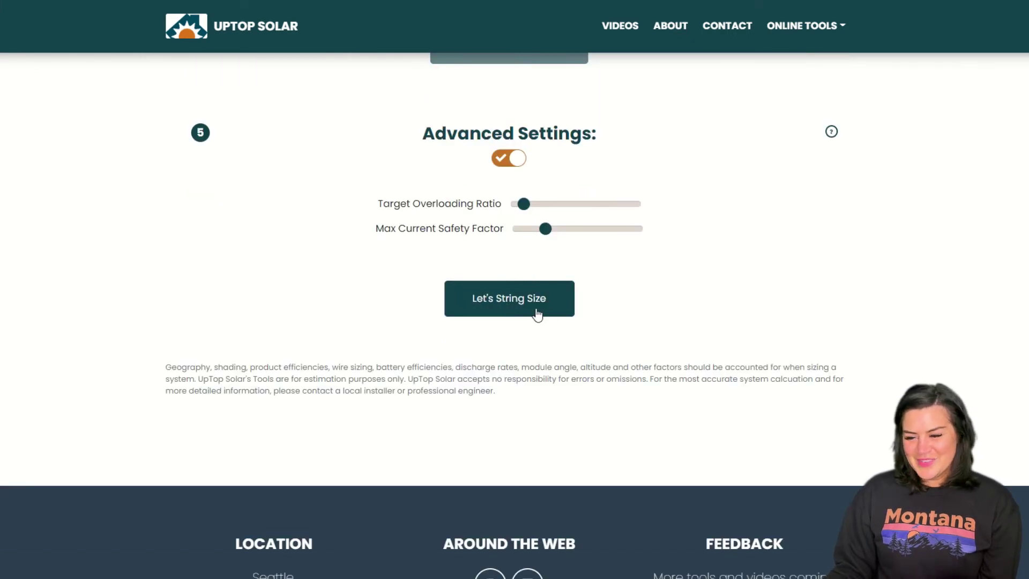
{"action": "left_click", "coordinate": [504, 314]}
{"action": "scroll", "coordinate": [619, 355], "scroll_direction": "down", "scroll_amount": 9}
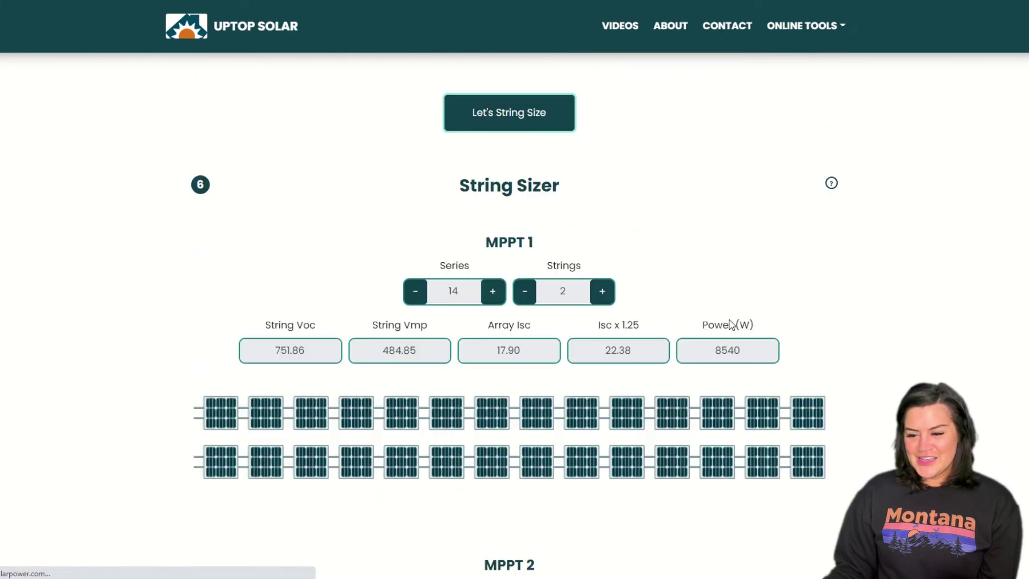
{"action": "scroll", "coordinate": [742, 336], "scroll_direction": "up", "scroll_amount": 3}
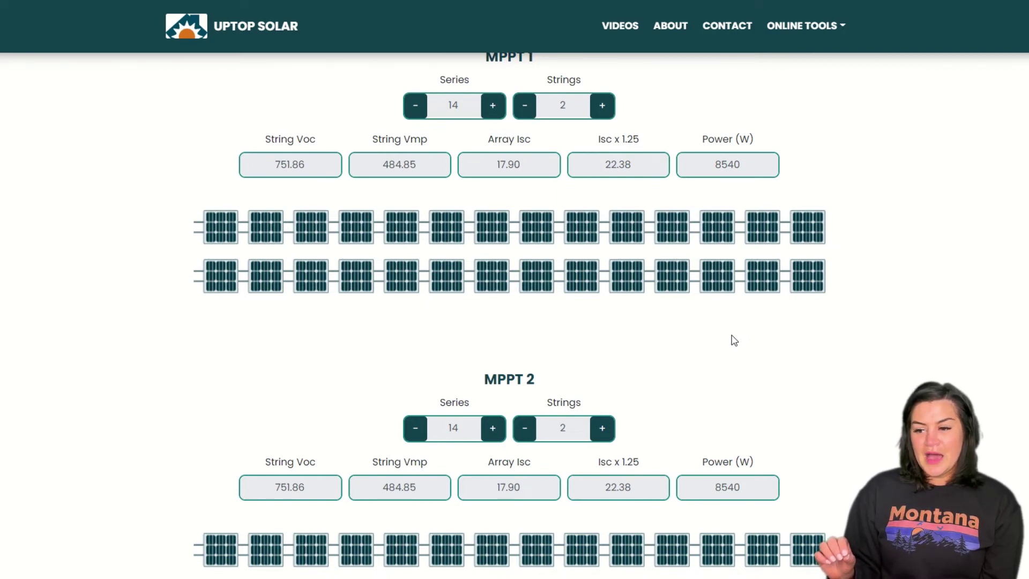
{"action": "scroll", "coordinate": [734, 340], "scroll_direction": "up", "scroll_amount": 1}
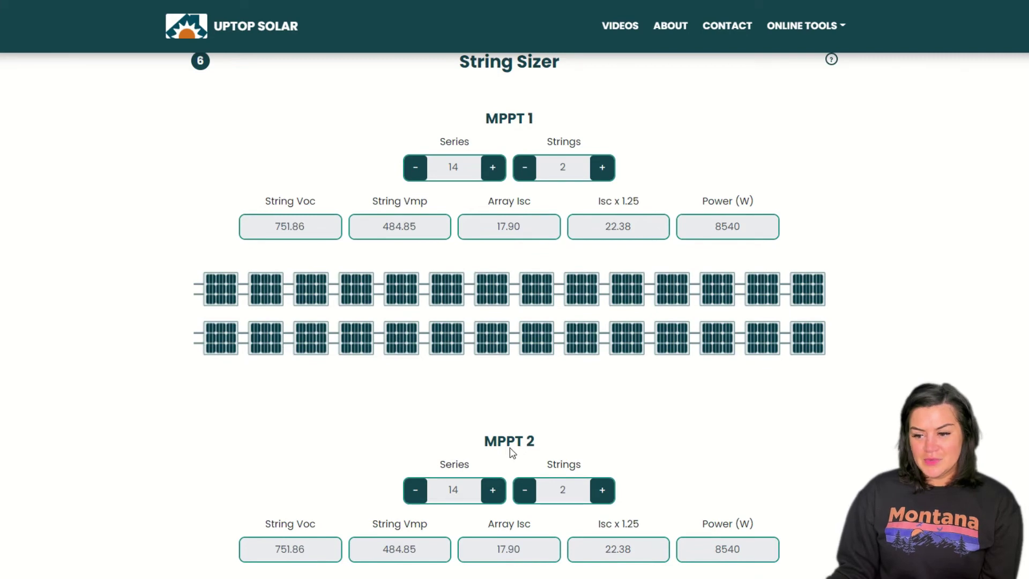
{"action": "scroll", "coordinate": [512, 452], "scroll_direction": "down", "scroll_amount": 1}
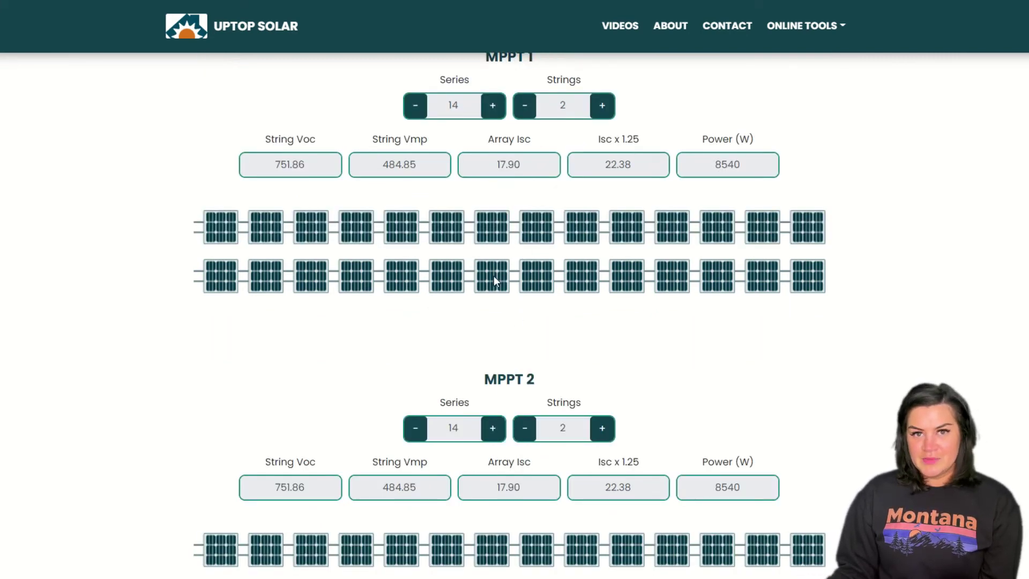
{"action": "scroll", "coordinate": [509, 252], "scroll_direction": "up", "scroll_amount": 2}
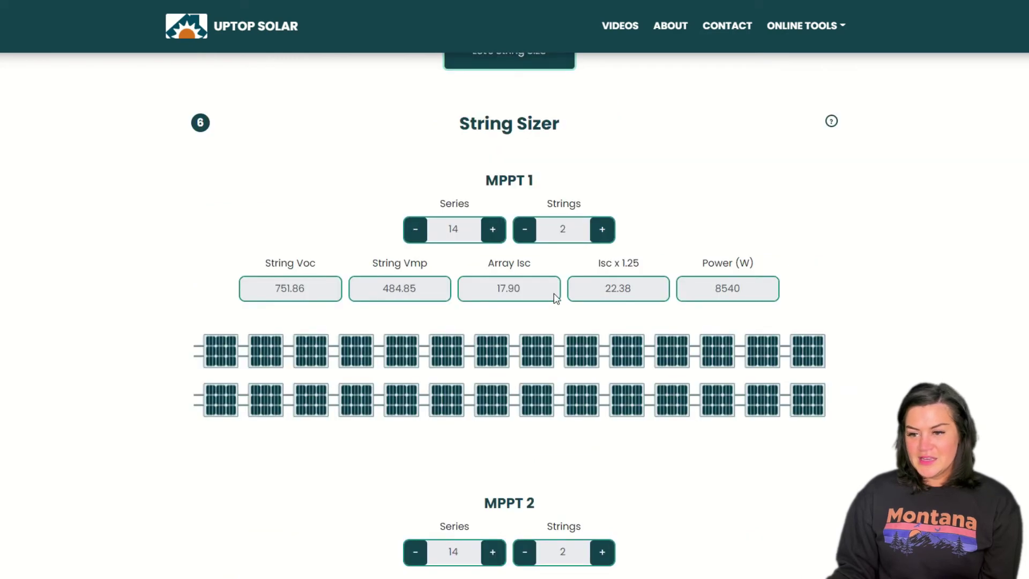
{"action": "scroll", "coordinate": [552, 294], "scroll_direction": "down", "scroll_amount": 6}
{"action": "scroll", "coordinate": [593, 330], "scroll_direction": "down", "scroll_amount": 2}
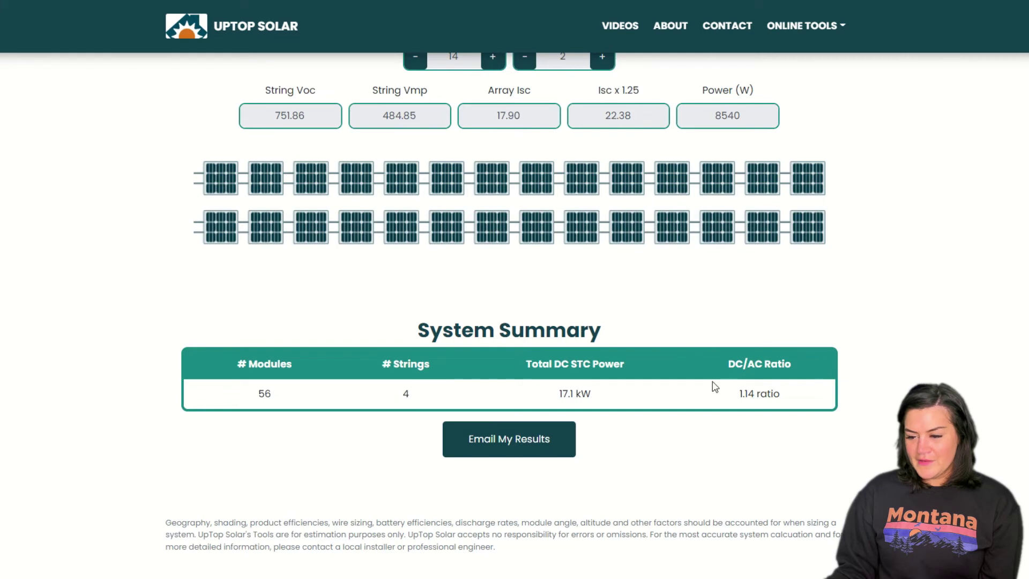
Step: Increase the MPPT 1 series count to 15 modules and check the system summary
{"action": "scroll", "coordinate": [670, 375], "scroll_direction": "up", "scroll_amount": 6}
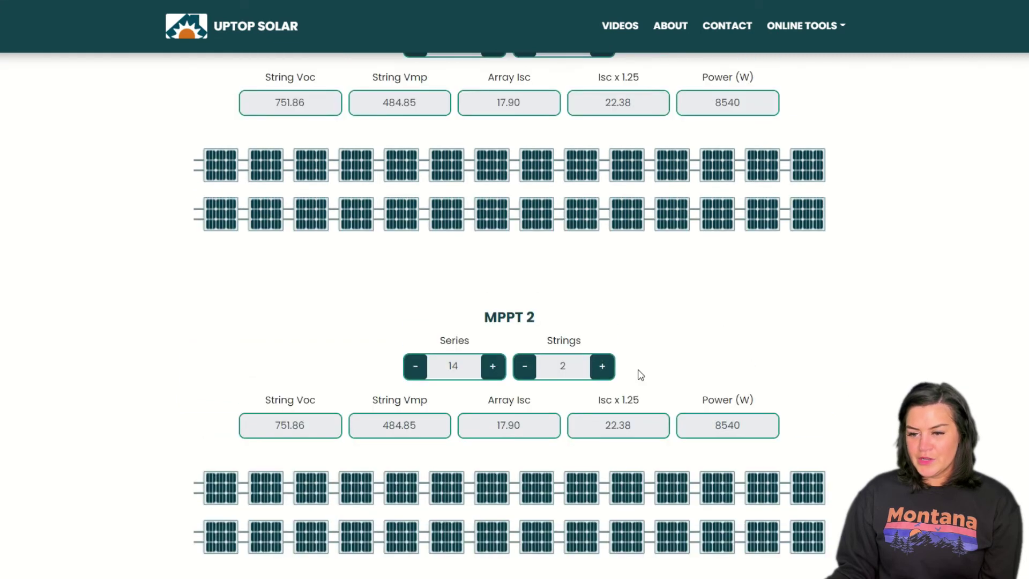
{"action": "left_click", "coordinate": [491, 113]}
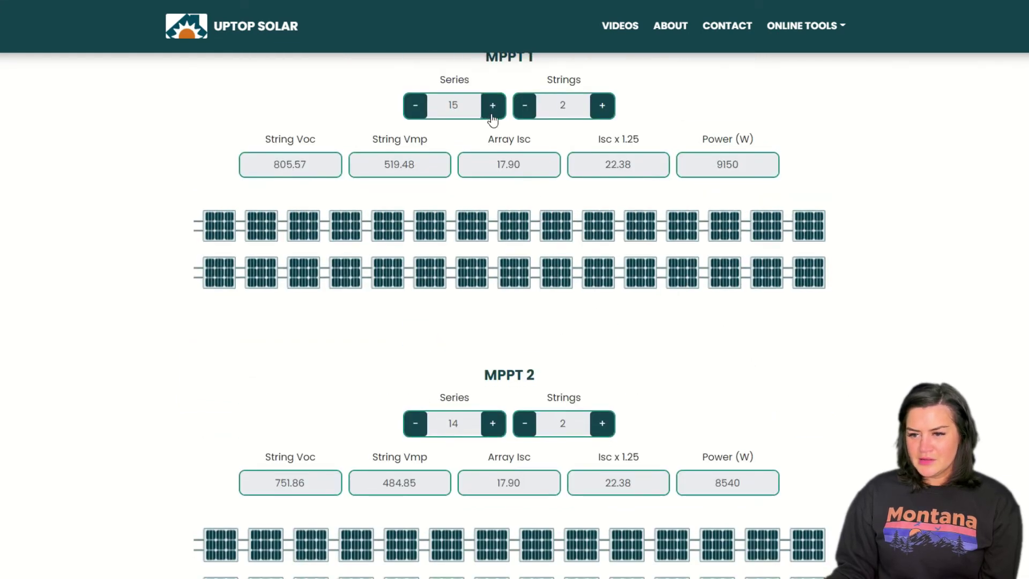
{"action": "scroll", "coordinate": [726, 421], "scroll_direction": "down", "scroll_amount": 4}
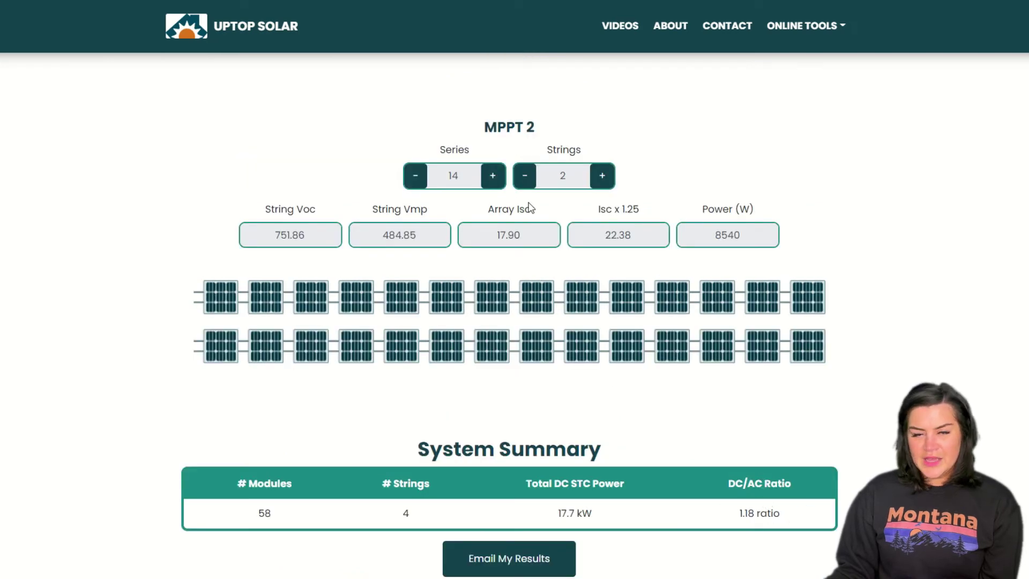
Step: Try 15 modules in series on MPPT 2, return it to 14, and recheck both MPPTs and the system summary
{"action": "left_click", "coordinate": [490, 183]}
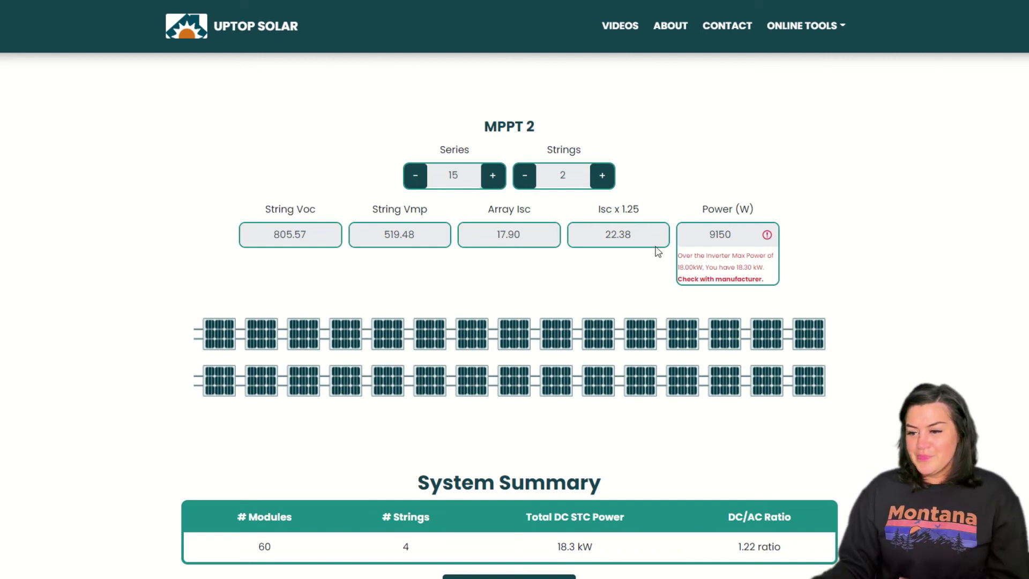
{"action": "left_click", "coordinate": [416, 176]}
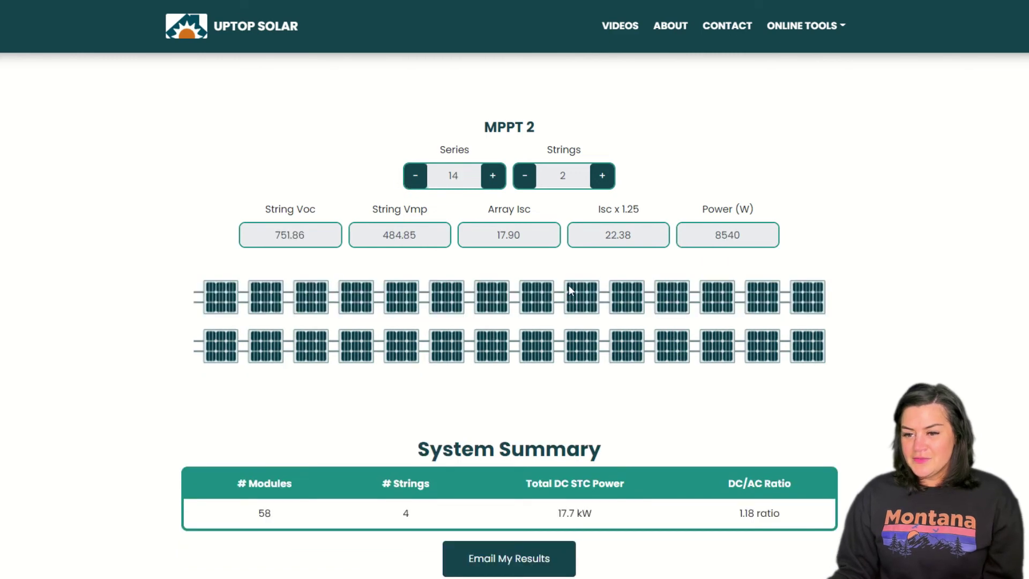
{"action": "scroll", "coordinate": [592, 318], "scroll_direction": "up", "scroll_amount": 5}
{"action": "scroll", "coordinate": [592, 317], "scroll_direction": "down", "scroll_amount": 6}
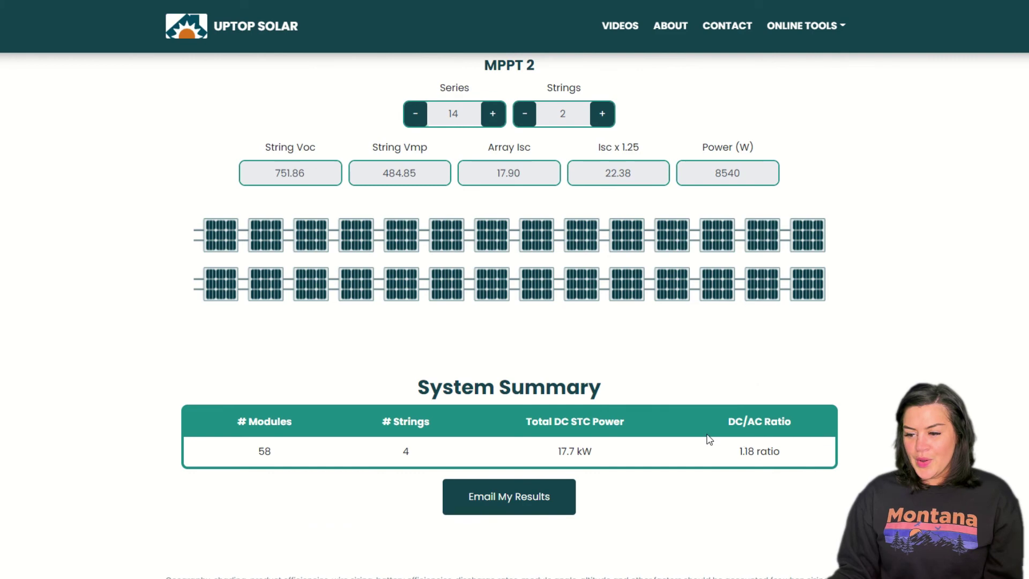
Step: Try a single string on MPPT 2 and restore it to 2 strings
{"action": "scroll", "coordinate": [572, 298], "scroll_direction": "up", "scroll_amount": 4}
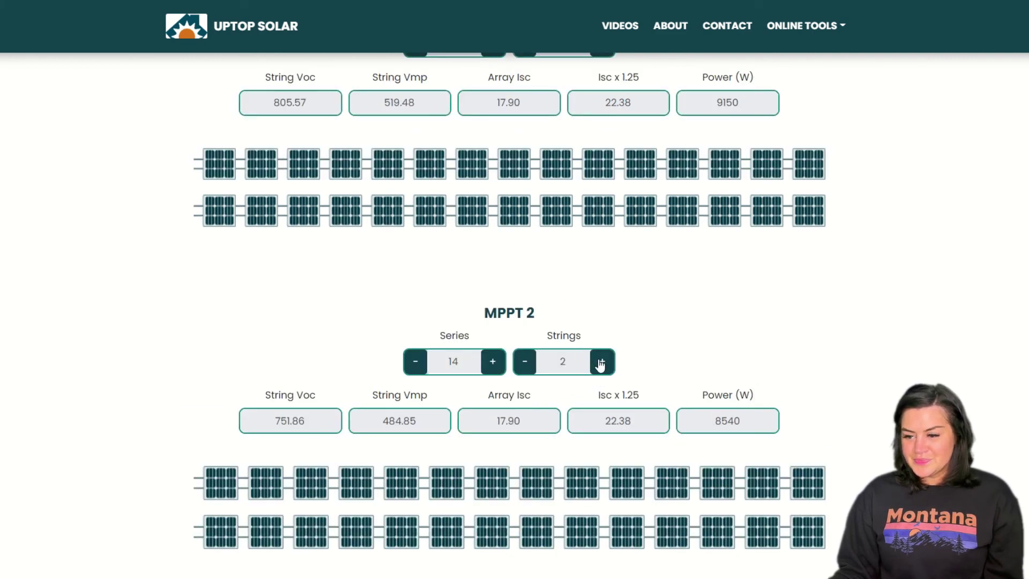
{"action": "scroll", "coordinate": [595, 343], "scroll_direction": "down", "scroll_amount": 2}
{"action": "left_click", "coordinate": [521, 241]}
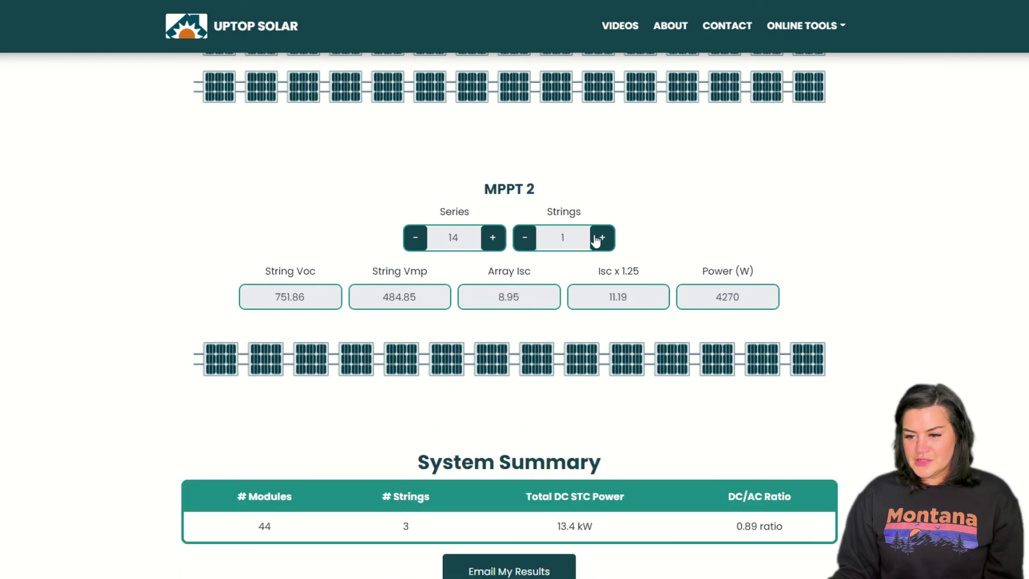
{"action": "left_click", "coordinate": [601, 238]}
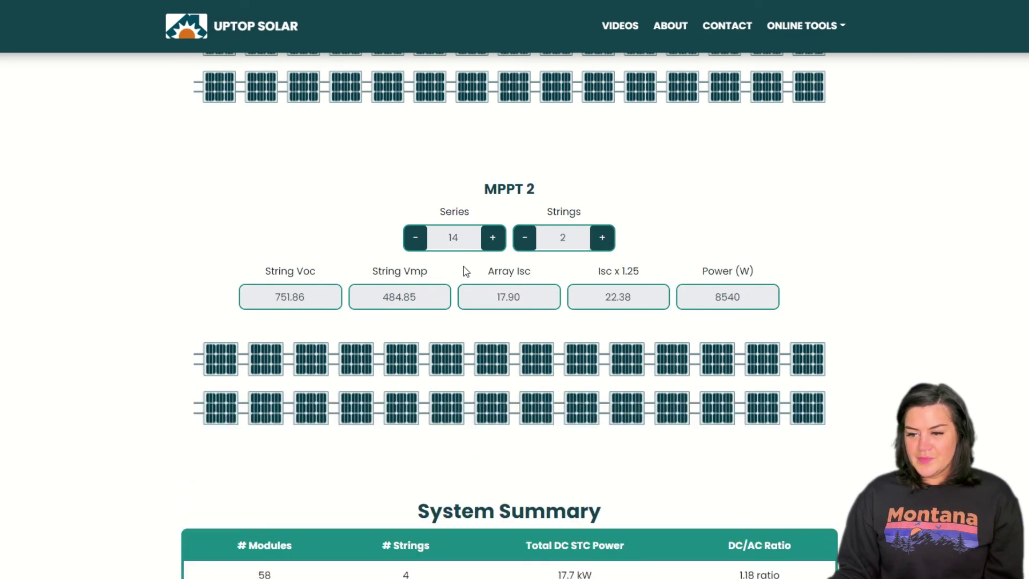
Step: Review the system summary's DC/AC ratio and open the form for emailing the results
{"action": "scroll", "coordinate": [563, 360], "scroll_direction": "down", "scroll_amount": 3}
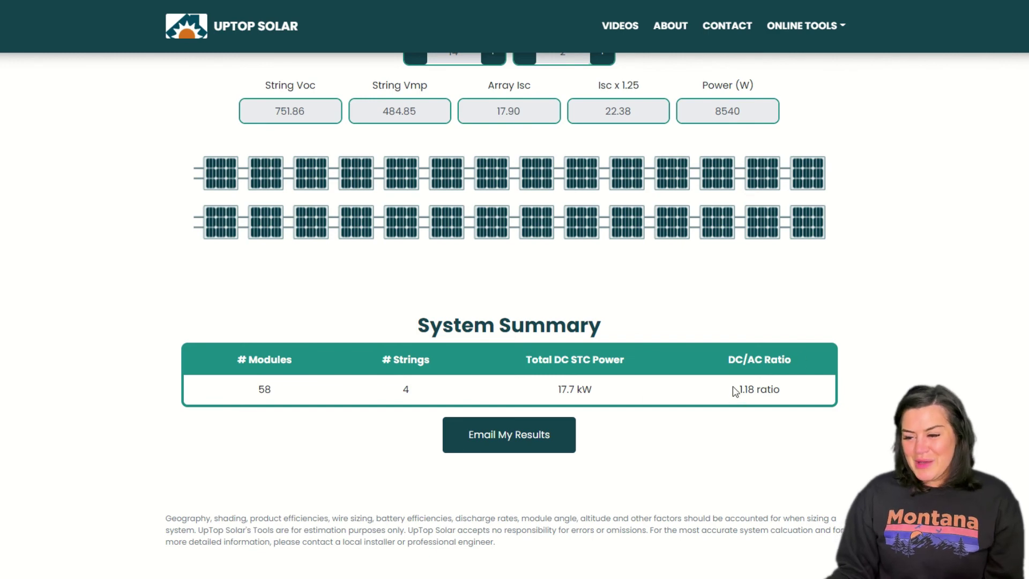
{"action": "scroll", "coordinate": [706, 360], "scroll_direction": "up", "scroll_amount": 2}
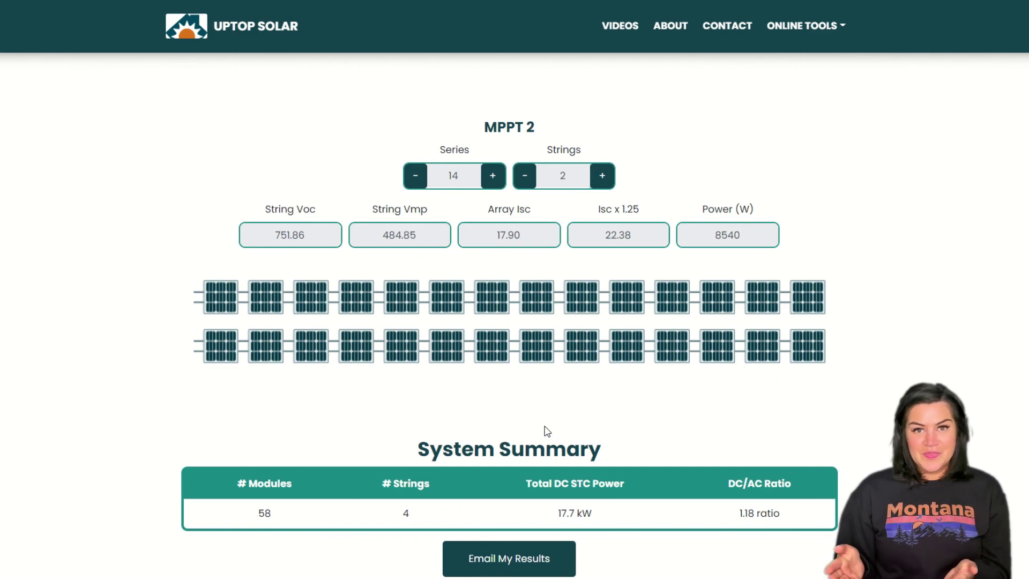
{"action": "scroll", "coordinate": [547, 431], "scroll_direction": "down", "scroll_amount": 2}
{"action": "left_click", "coordinate": [516, 437]}
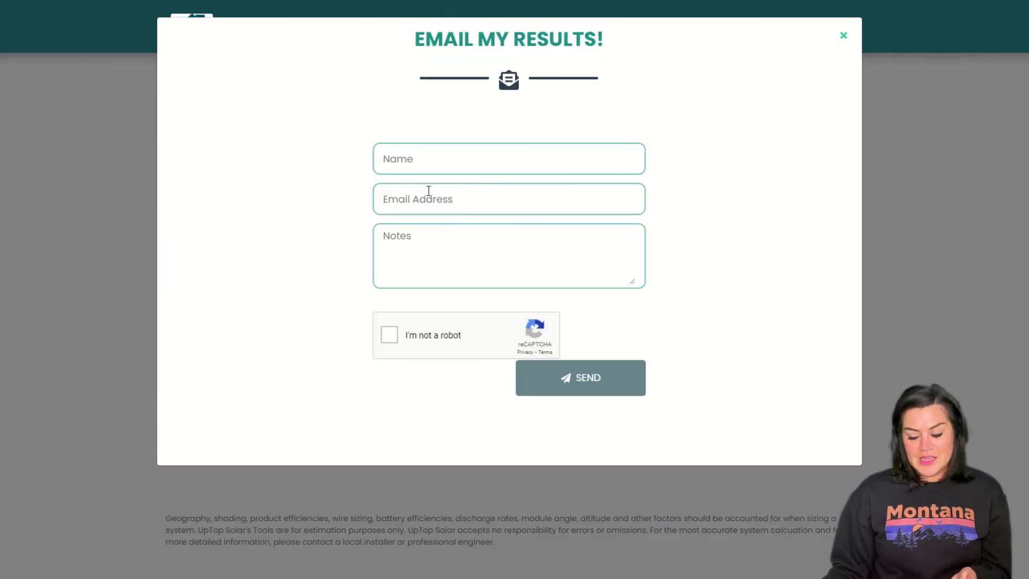